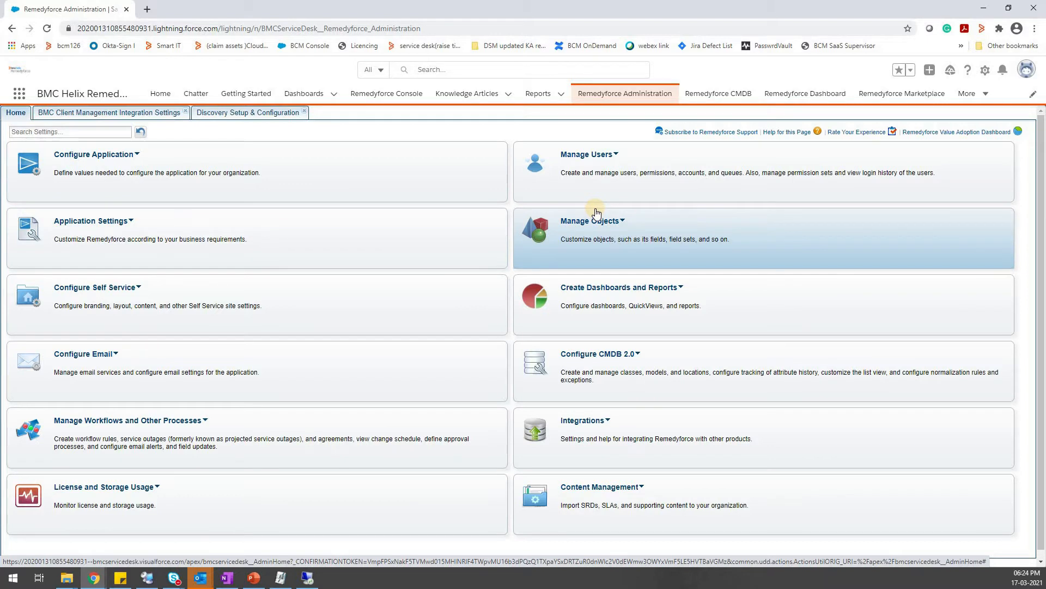
# Open Discovery Setup & Configuration under Configure CMDB 2.0, enable BMC Helix Remedyforce Discovery, and save the setting.
pyautogui.click(638, 354)
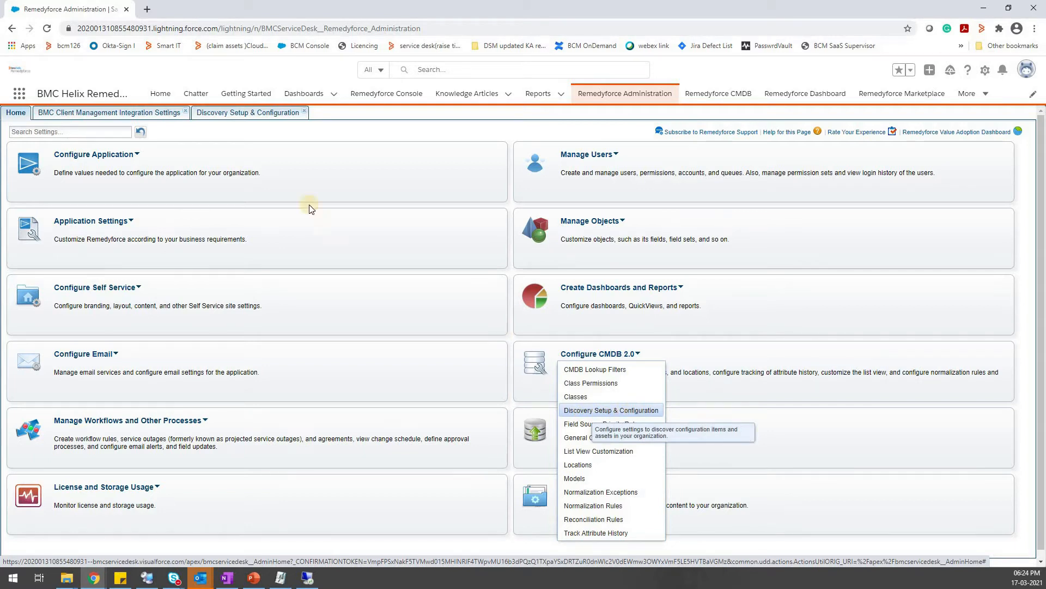
pyautogui.click(268, 112)
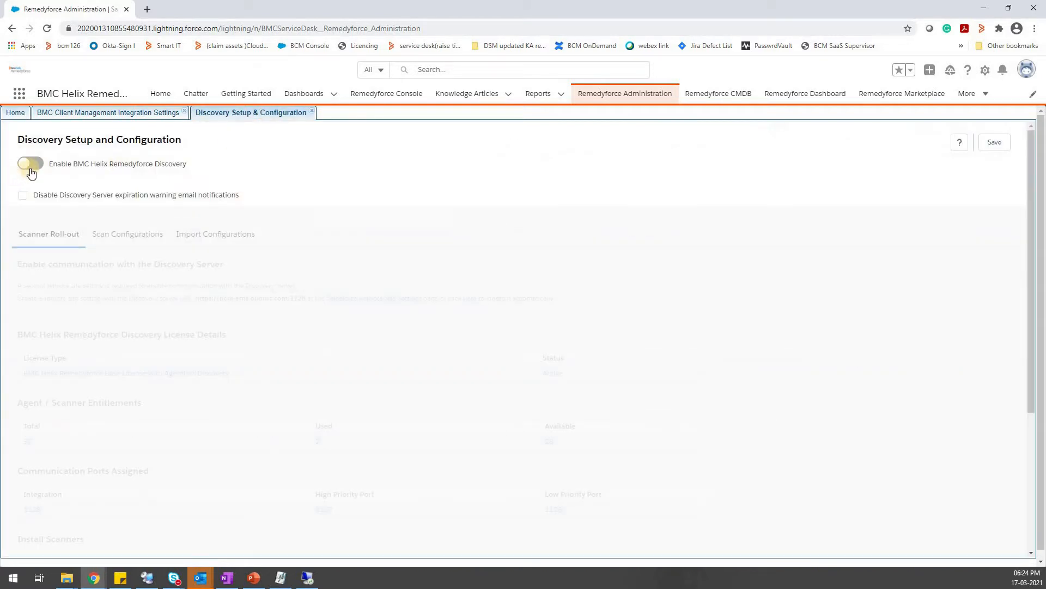
pyautogui.click(37, 166)
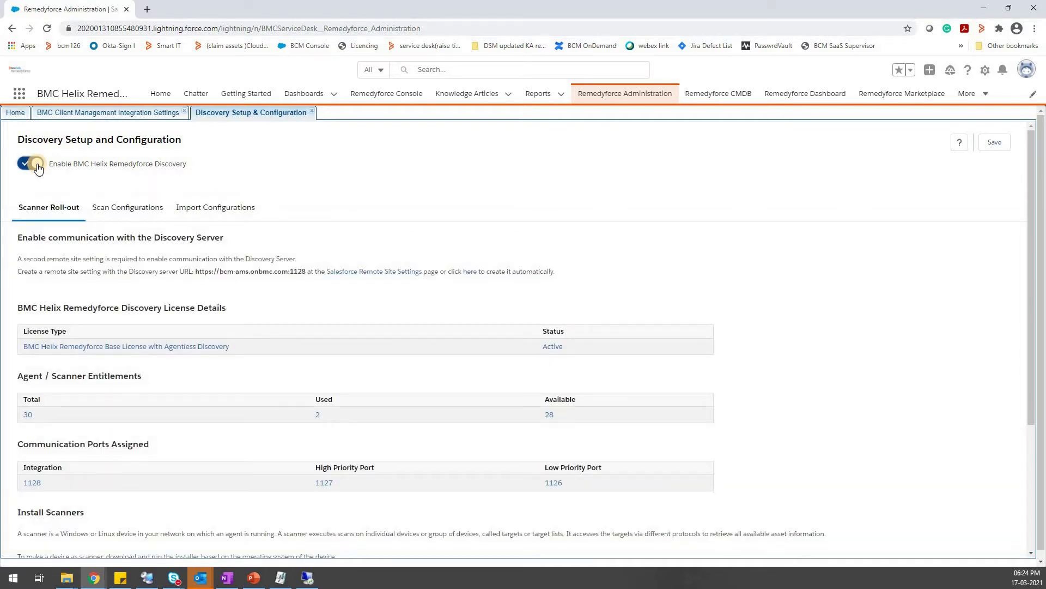
pyautogui.click(995, 143)
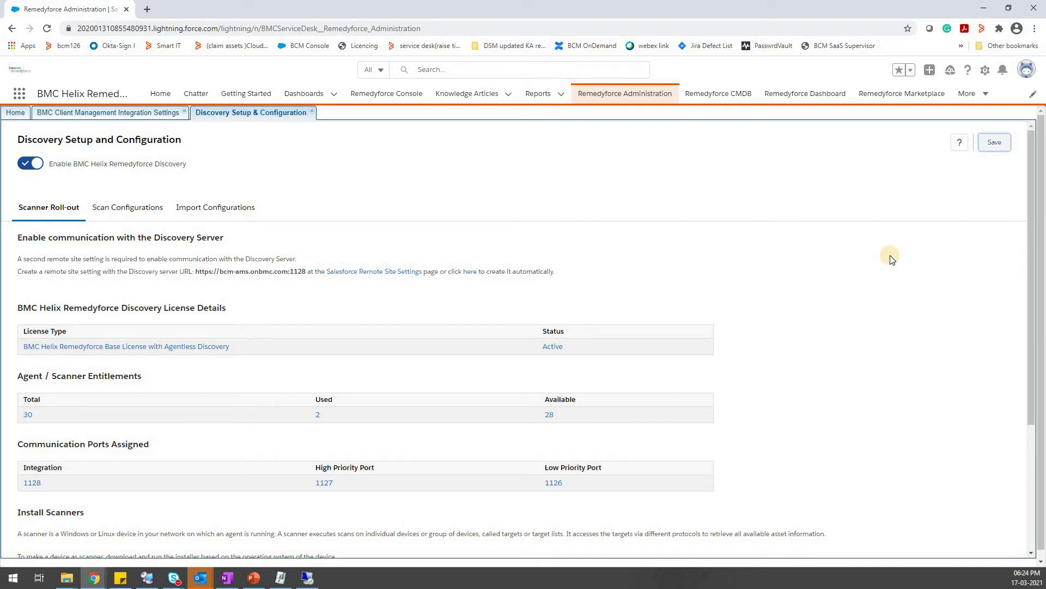
# Review the Scanner Roll-out page down to the Install Scanners section and the Discovery Server user name note.
pyautogui.scroll(-4, 891, 259)
pyautogui.moveTo(114, 514); pyautogui.dragTo(318, 514)
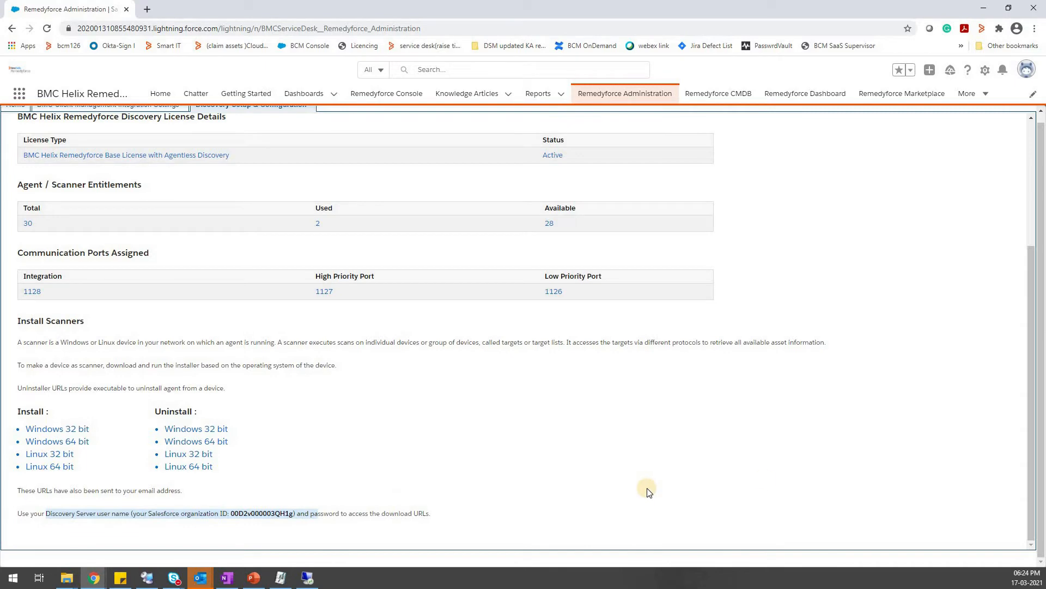
pyautogui.scroll(4, 876, 430)
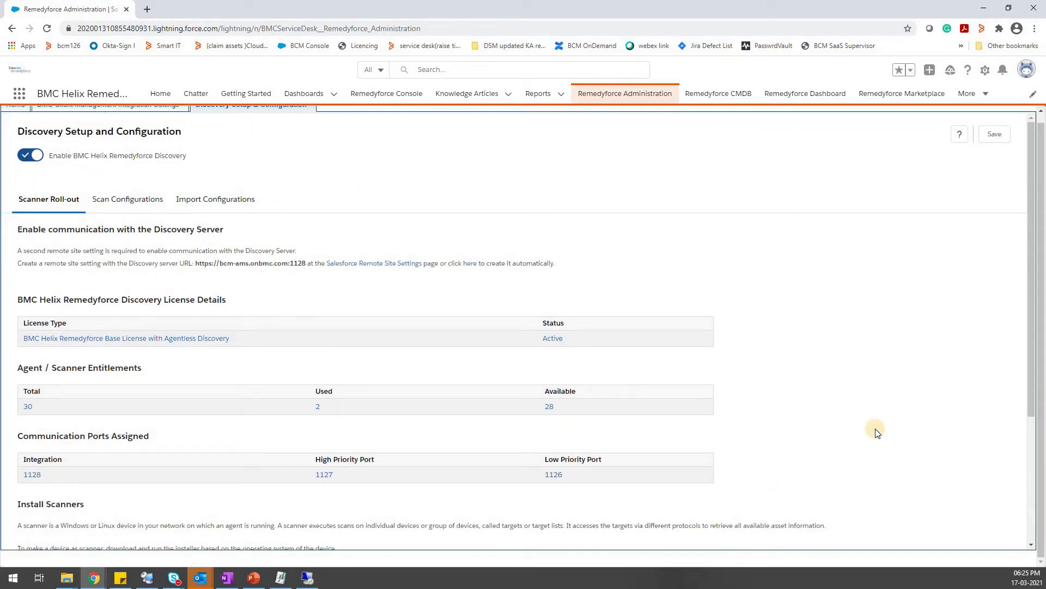
pyautogui.scroll(1, 877, 430)
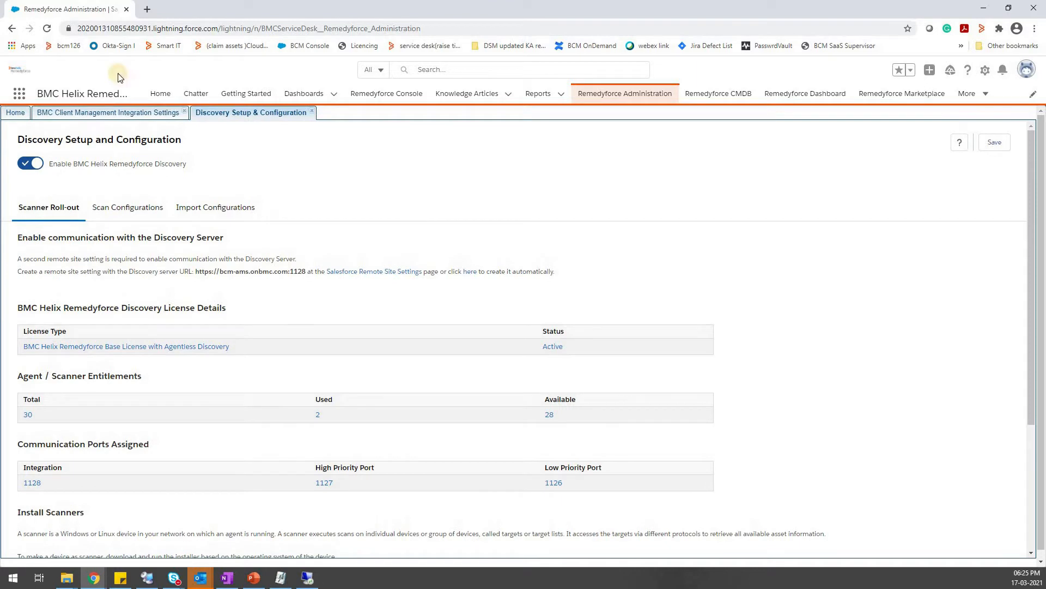
# Duplicate the Remedyforce Administration browser tab and open Discovery Setup & Configuration in the copy.
pyautogui.rightClick(87, 9)
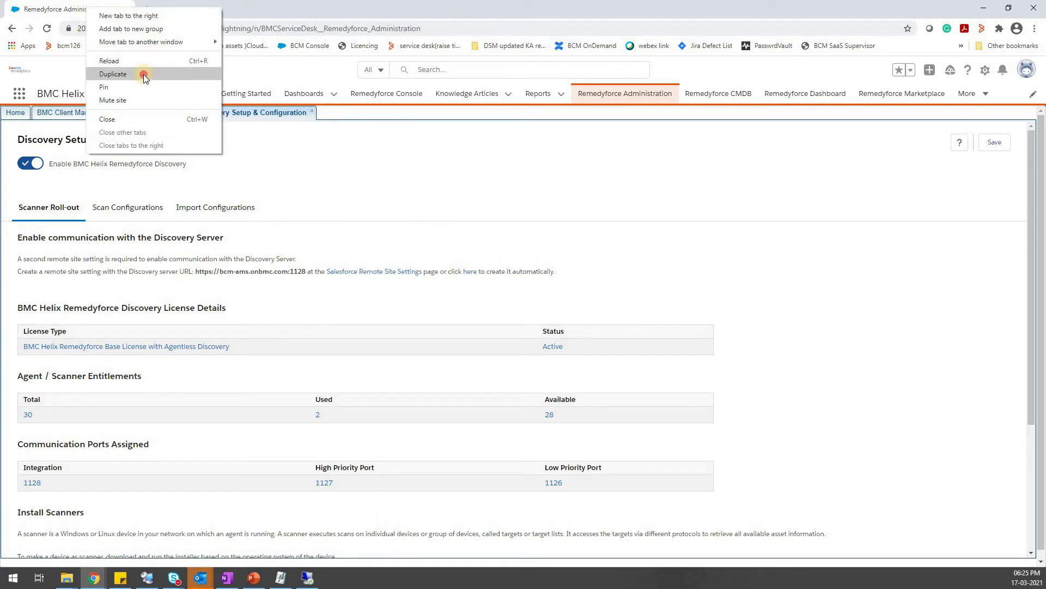
pyautogui.press('Return')
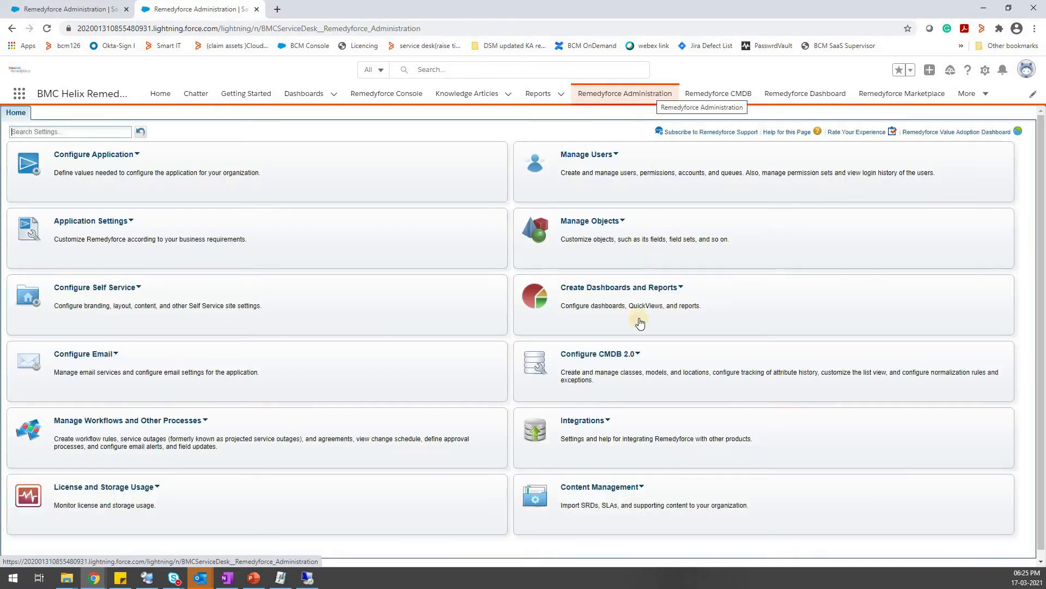
pyautogui.click(608, 376)
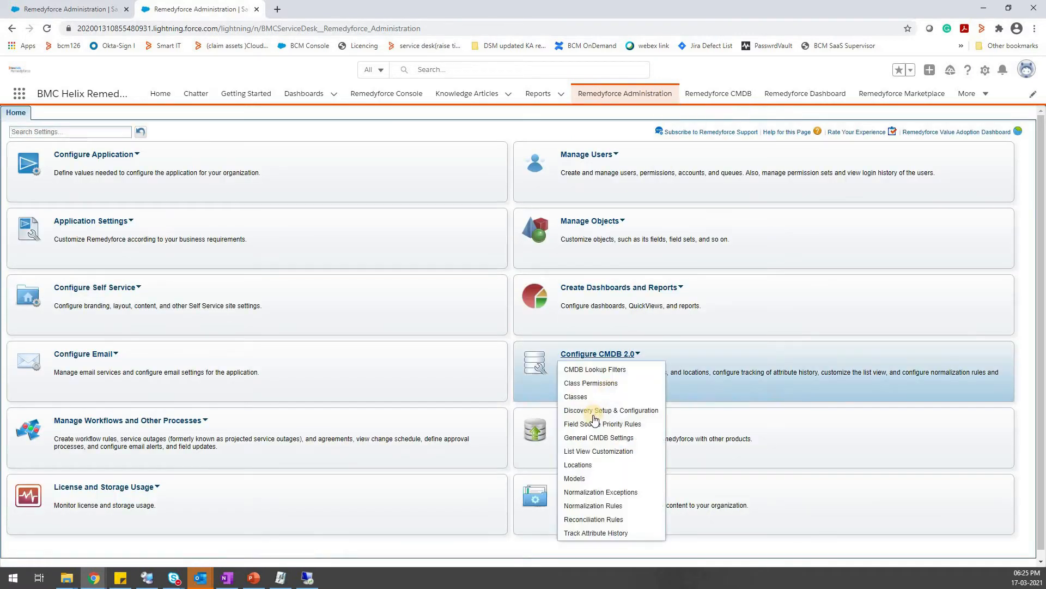
pyautogui.click(594, 417)
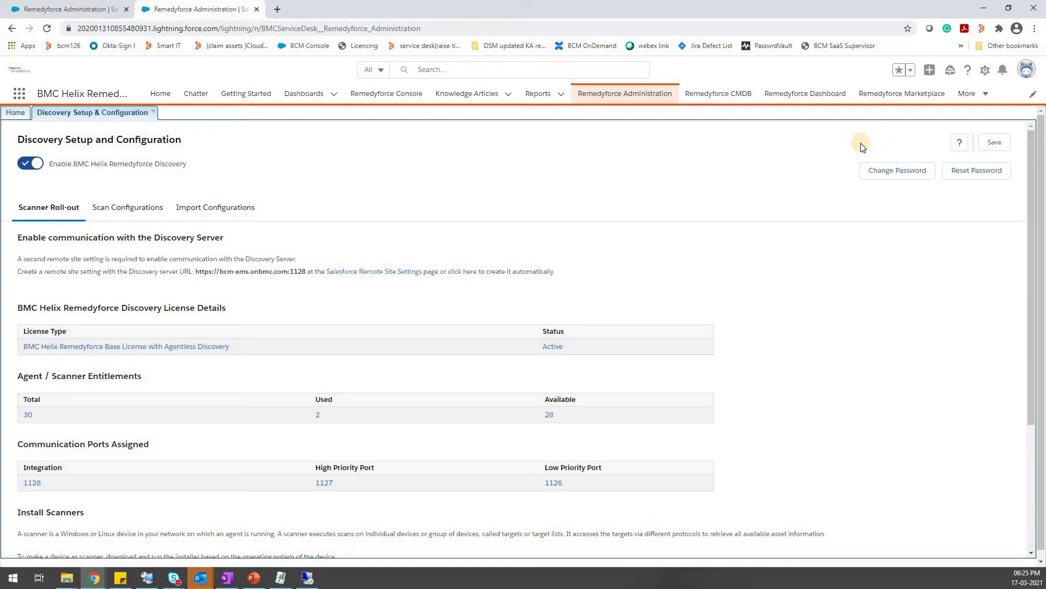
# View the Discovery Server password change form without changing anything, and look at the Salesforce Remote Site Settings page for the server URL.
pyautogui.click(891, 171)
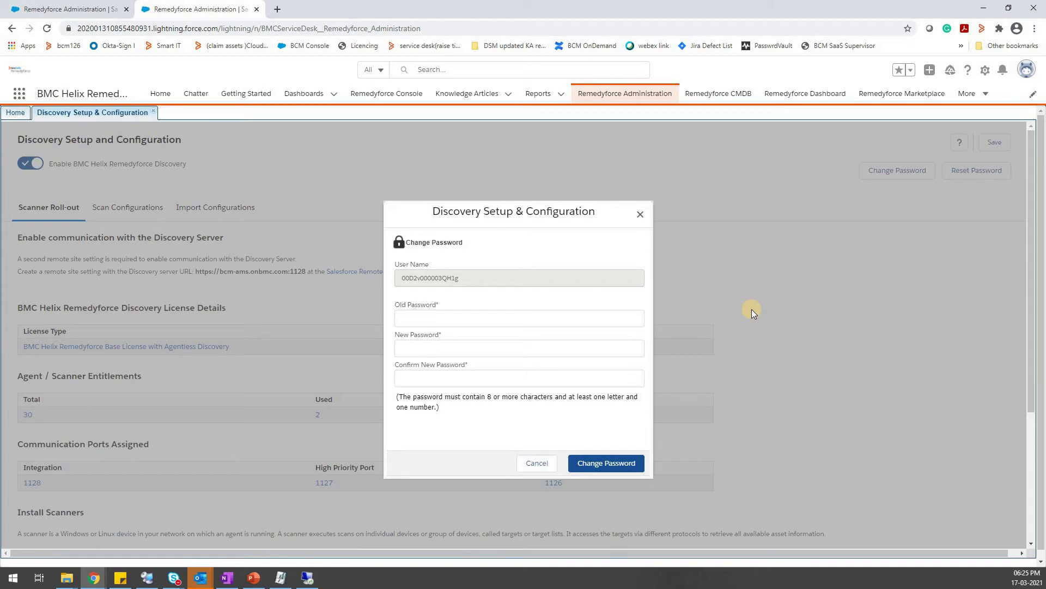
pyautogui.click(526, 464)
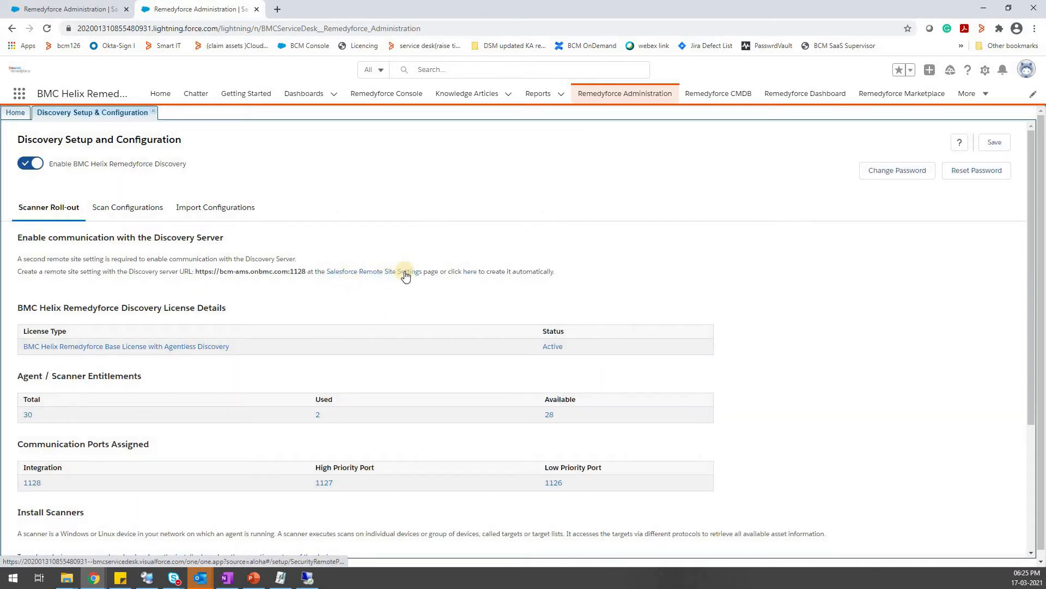
pyautogui.moveTo(203, 272); pyautogui.dragTo(309, 273)
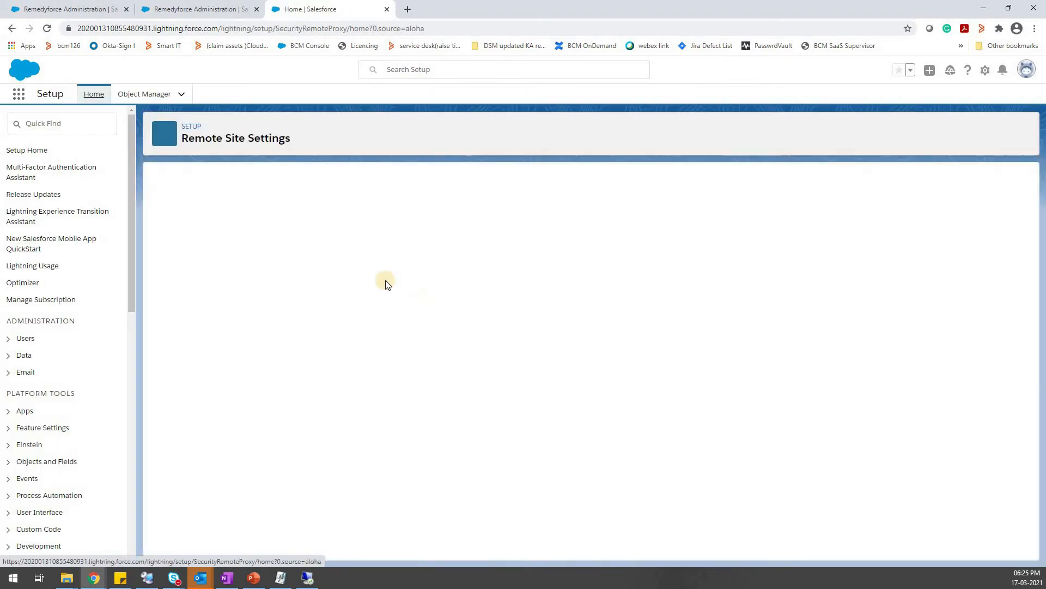
pyautogui.click(228, 9)
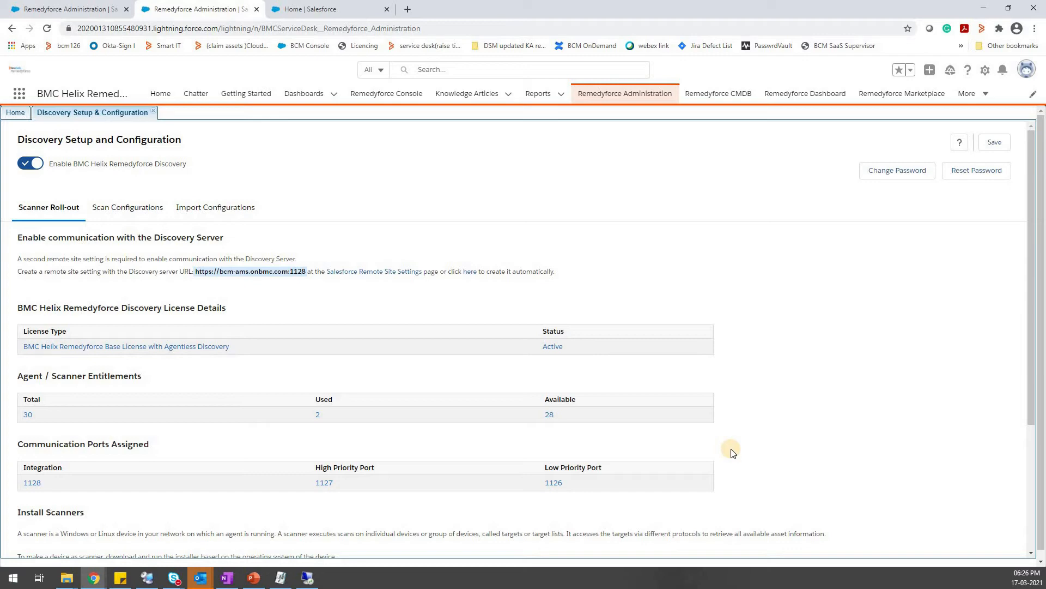
# Examine the scanner install and uninstall links, and view the remote desktop of CLM-PUN-TISTV3T before returning to the browser.
pyautogui.scroll(-4, 733, 453)
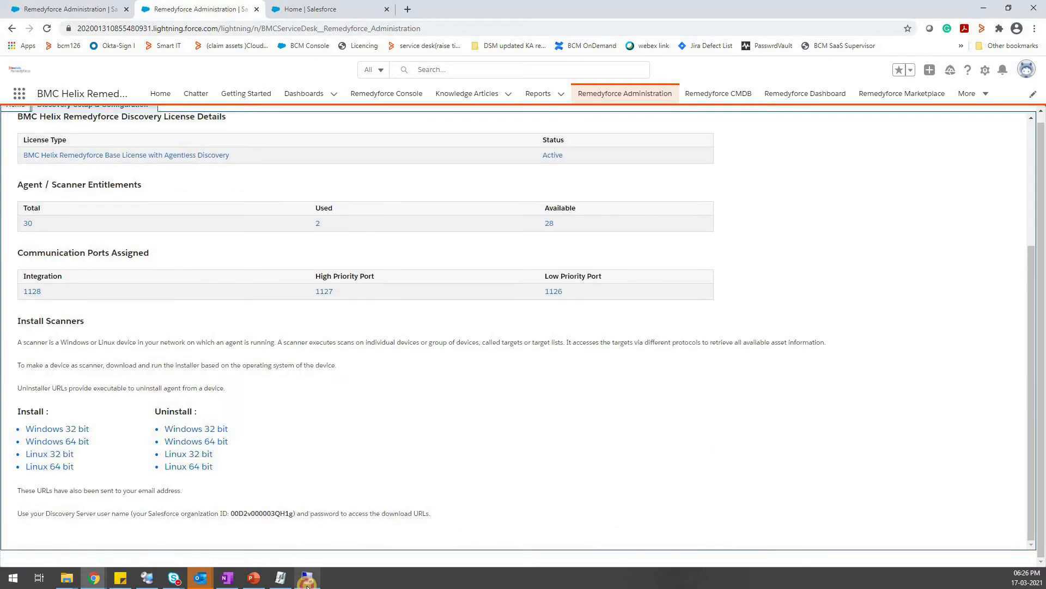
pyautogui.click(307, 577)
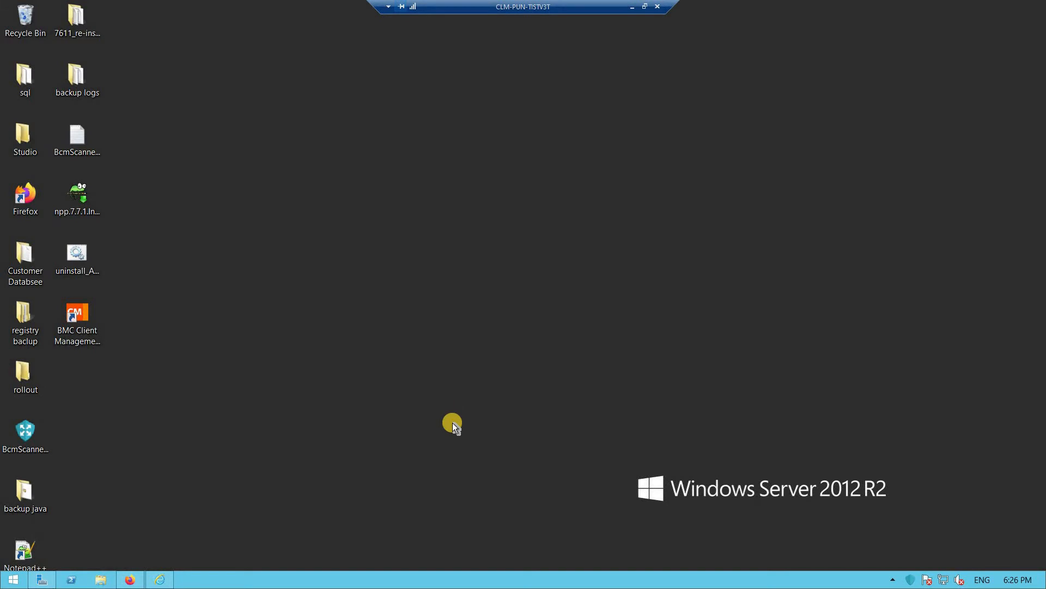
pyautogui.click(632, 6)
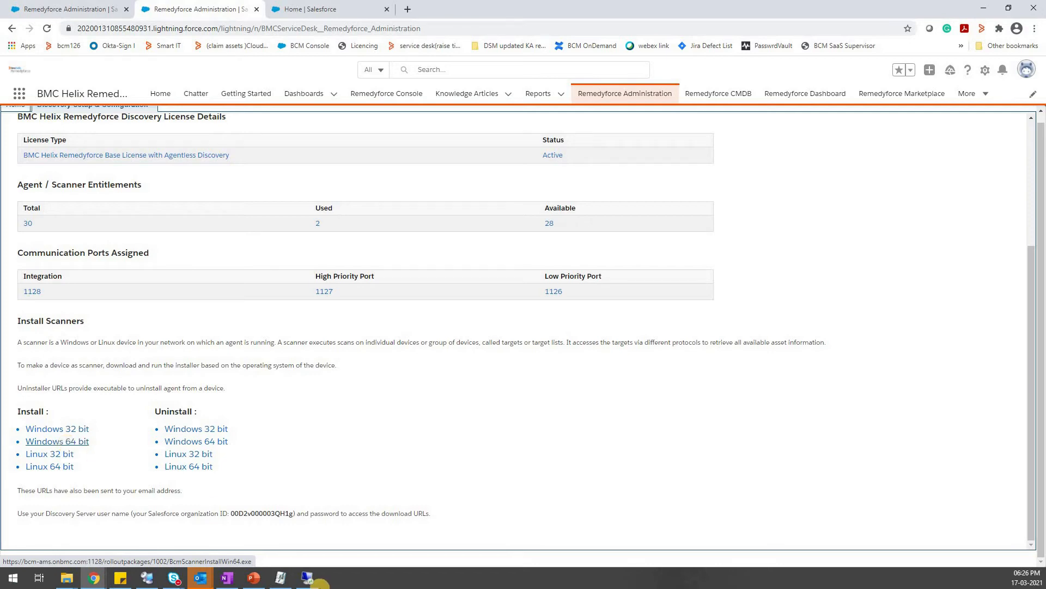
pyautogui.click(308, 578)
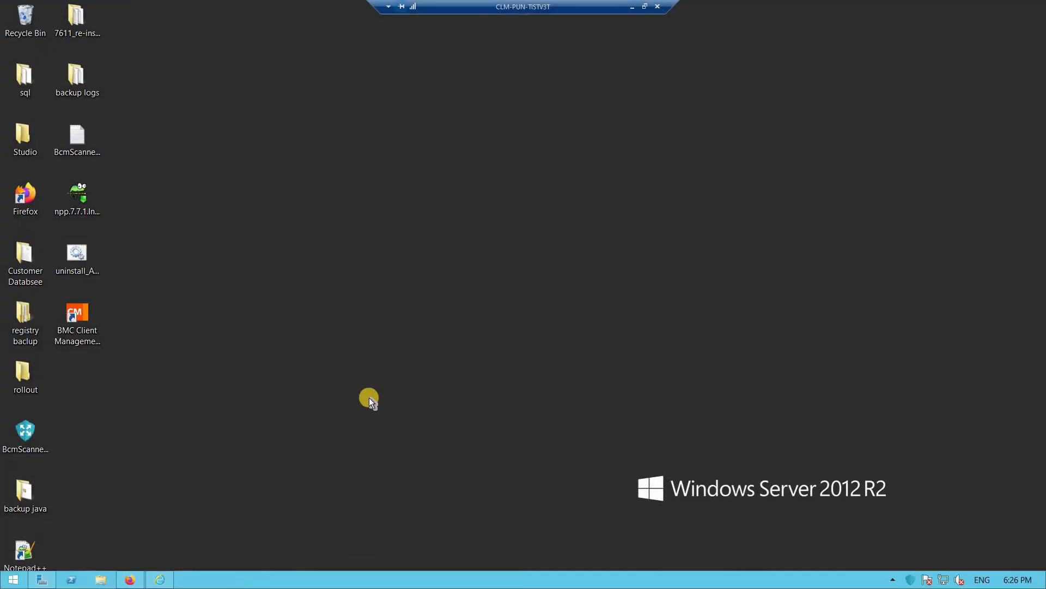
pyautogui.click(633, 8)
pyautogui.scroll(3, 626, 518)
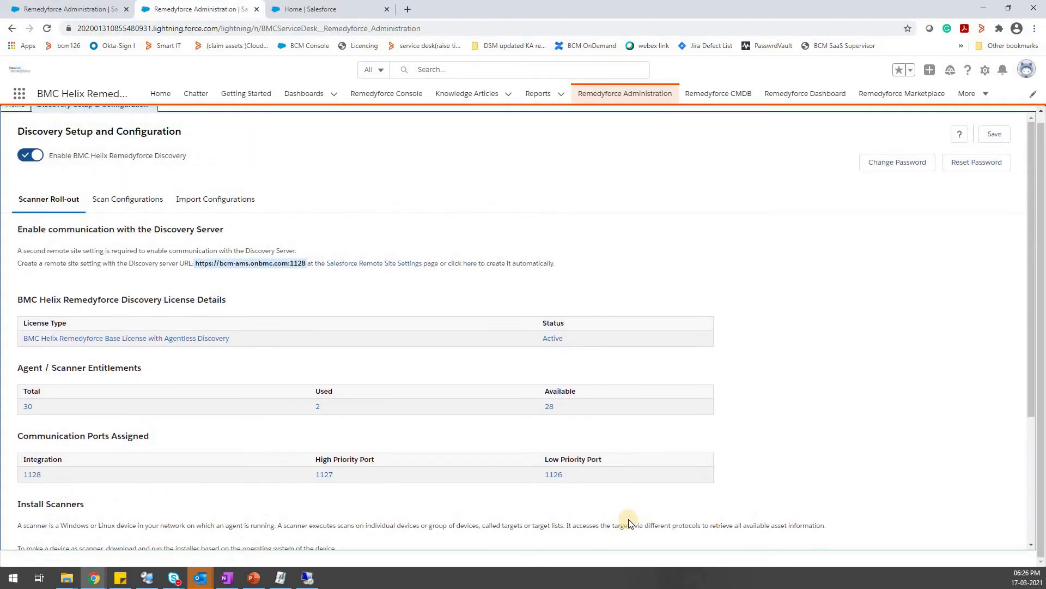
# Open the scan configuration of scanner CLM-PUN-UL5PJP and inspect its Windows remotely (via WMI, SMB, etc.) credentials without changing them.
pyautogui.click(129, 201)
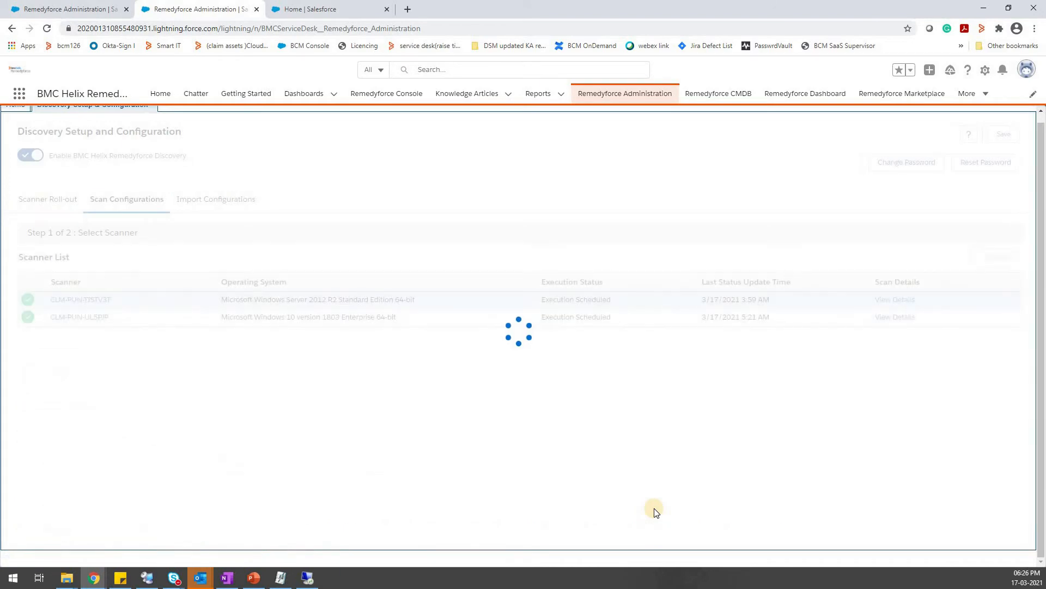
pyautogui.click(90, 318)
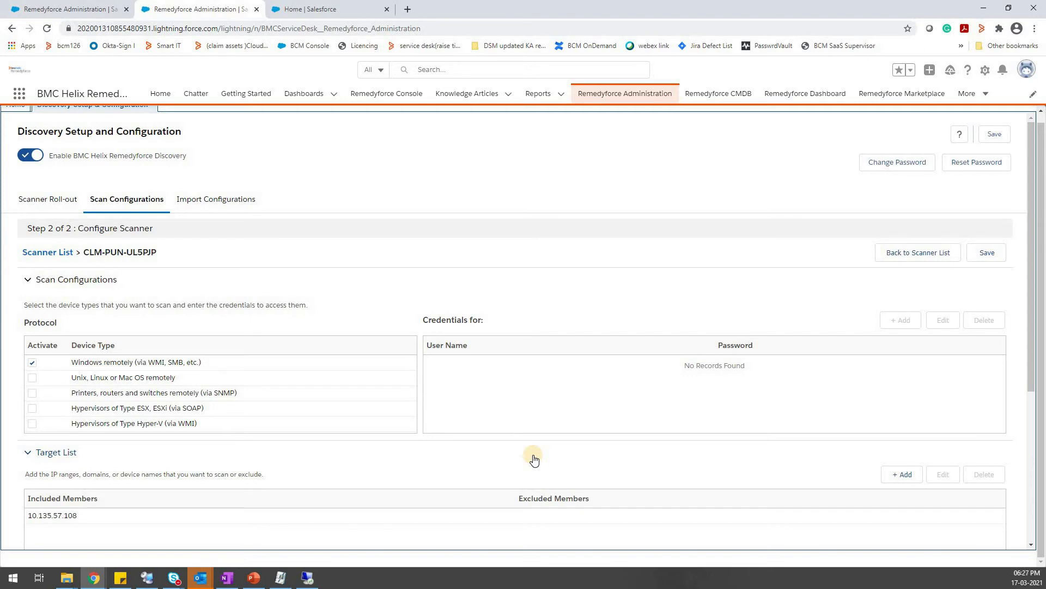
pyautogui.click(211, 365)
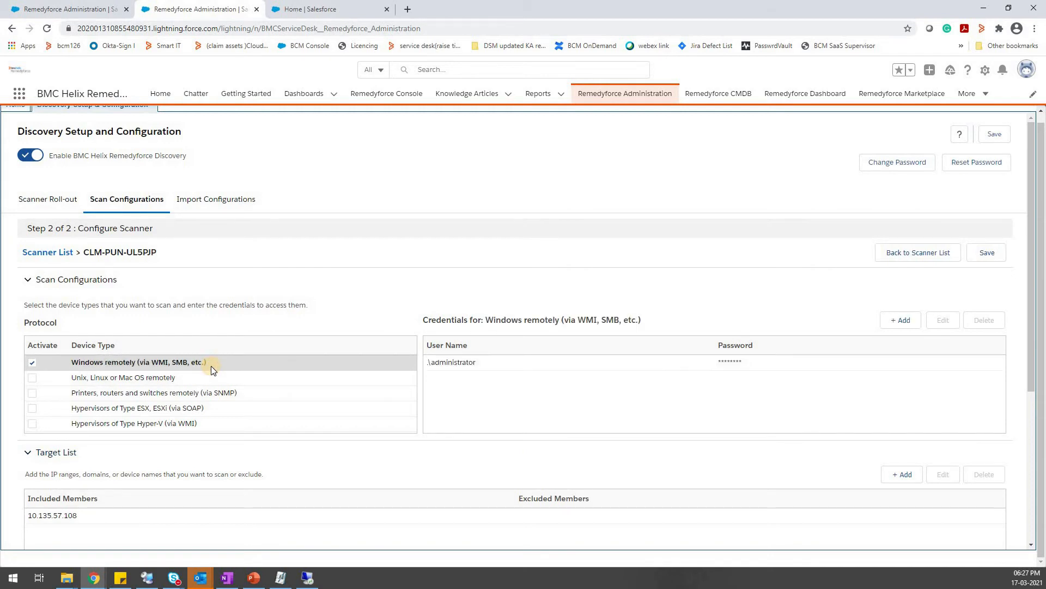
pyautogui.doubleClick(473, 365)
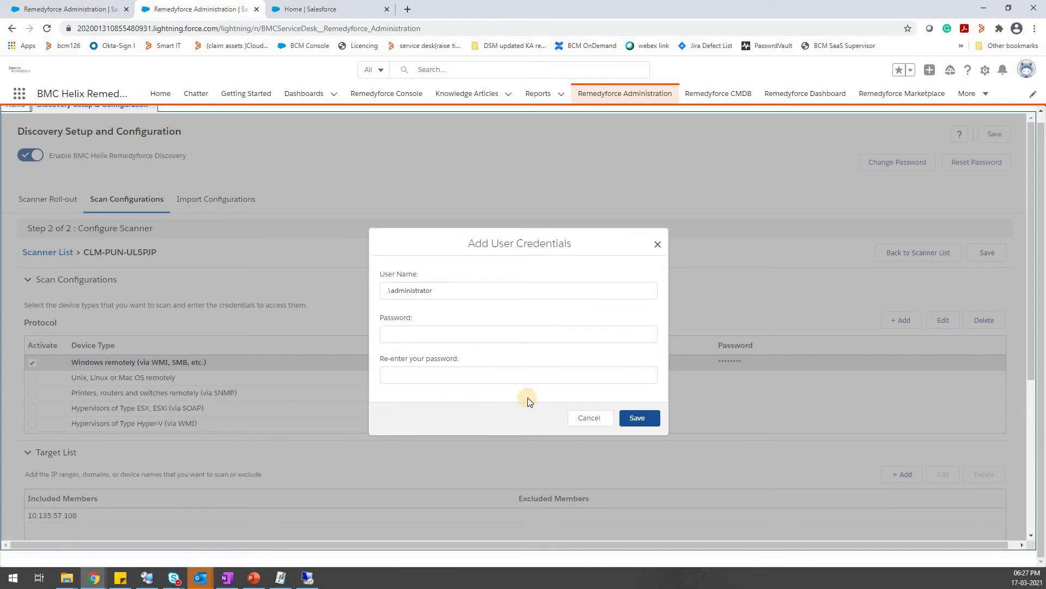
pyautogui.click(583, 420)
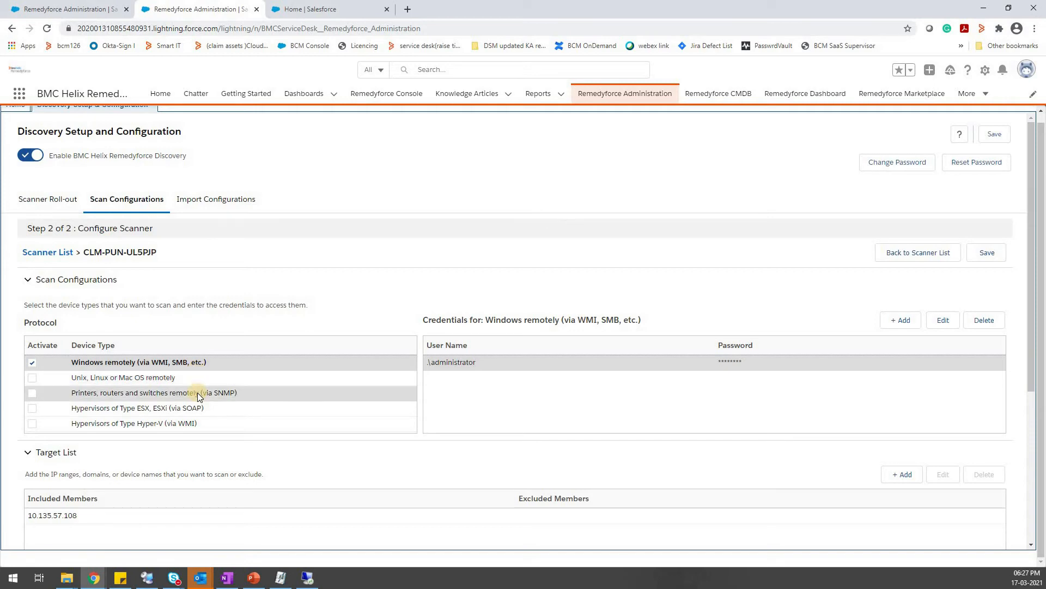
# Inspect the scanner's target list entry for included and excluded members, and close it without changes.
pyautogui.scroll(-2, 126, 404)
pyautogui.doubleClick(125, 403)
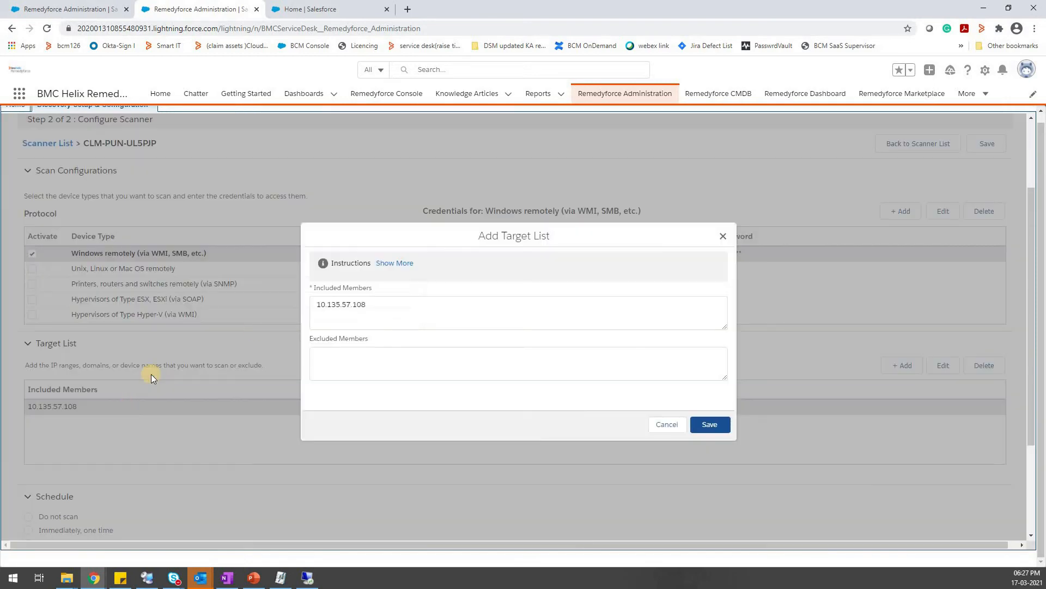
pyautogui.doubleClick(344, 304)
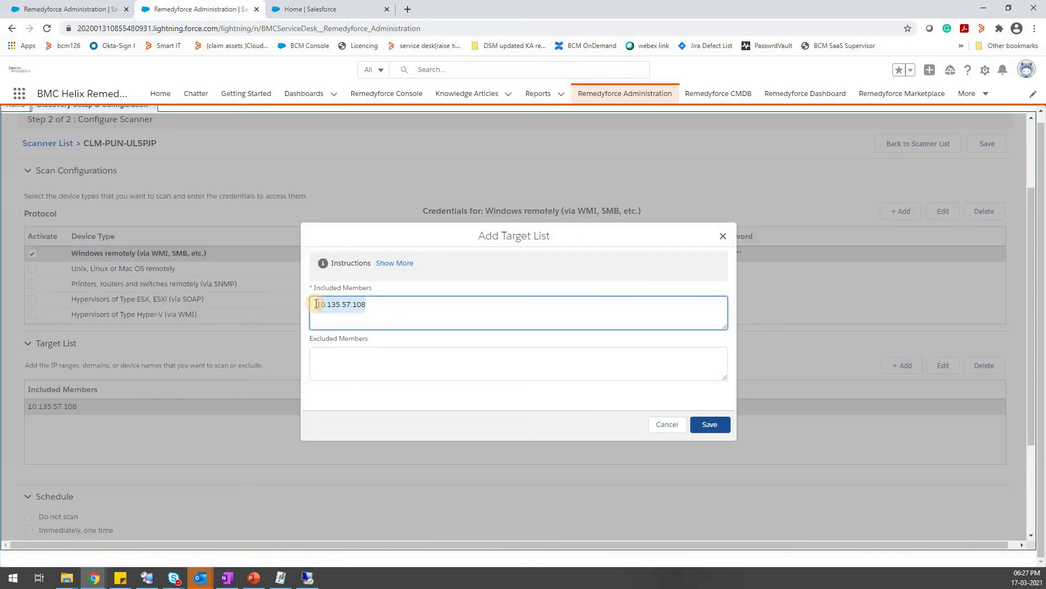
pyautogui.click(666, 424)
# Review the scanner's recurrence schedule and save the scan configuration.
pyautogui.scroll(-3, 257, 500)
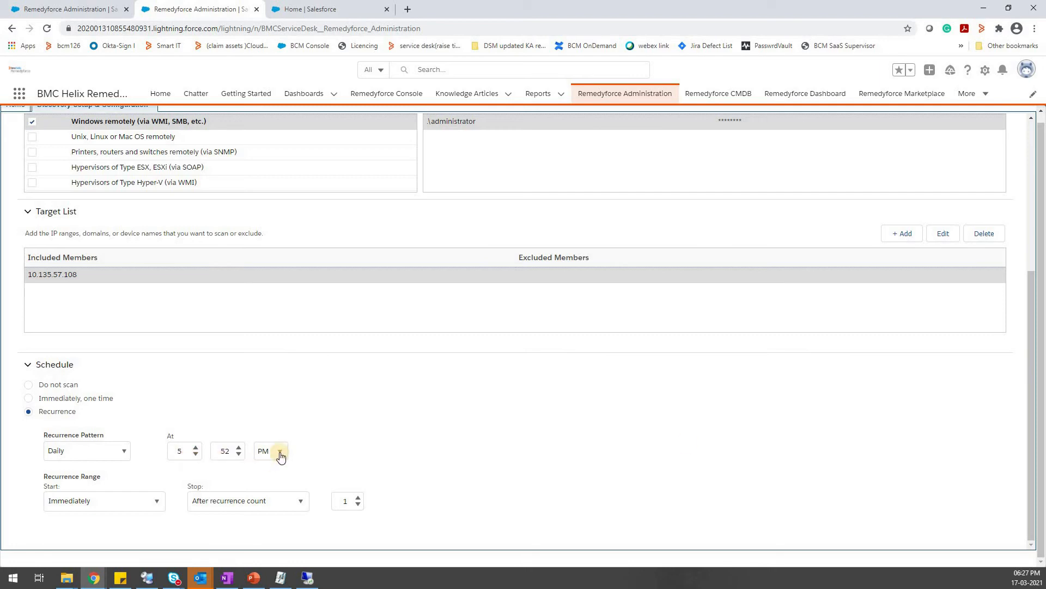
pyautogui.scroll(4, 688, 446)
pyautogui.scroll(-4, 688, 446)
pyautogui.scroll(4, 964, 367)
pyautogui.click(989, 230)
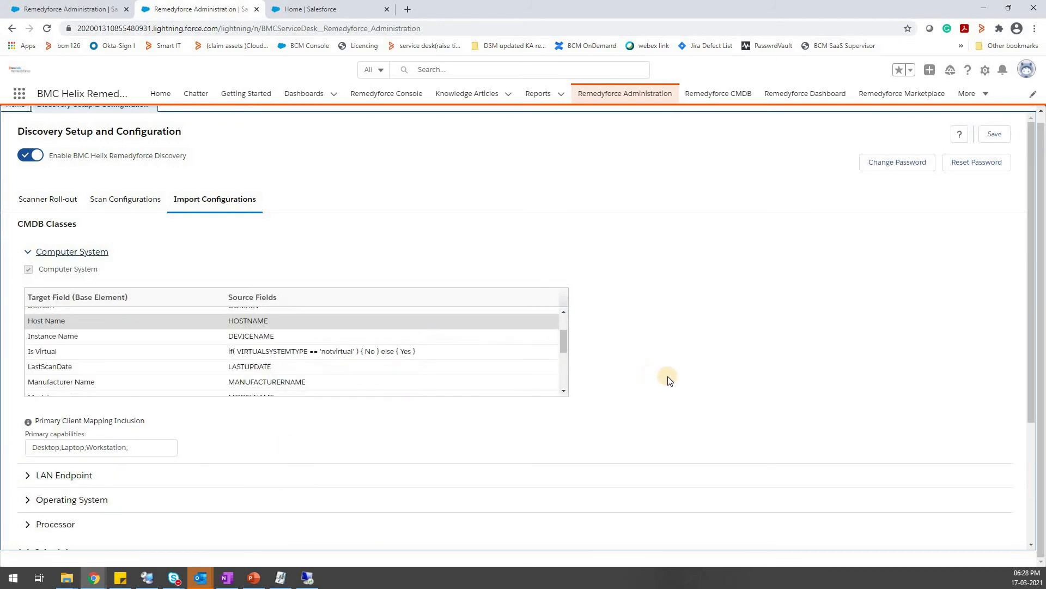
# Examine the Import Configurations for the Computer System and LAN Endpoint field mappings and the import job schedule.
pyautogui.scroll(-2, 670, 379)
pyautogui.click(31, 365)
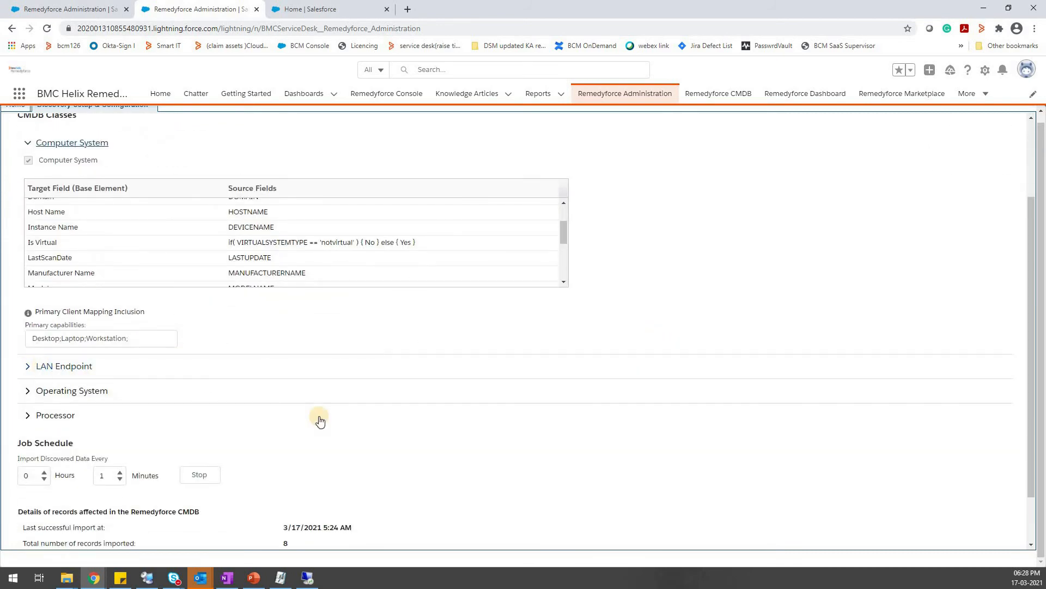
pyautogui.scroll(-3, 283, 417)
pyautogui.click(25, 370)
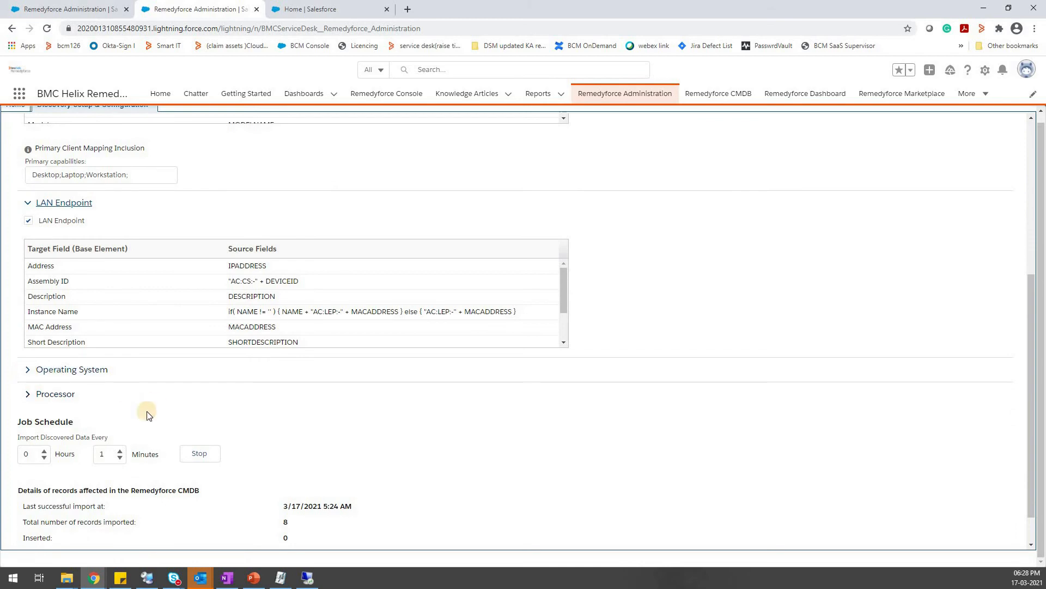
pyautogui.scroll(5, 417, 427)
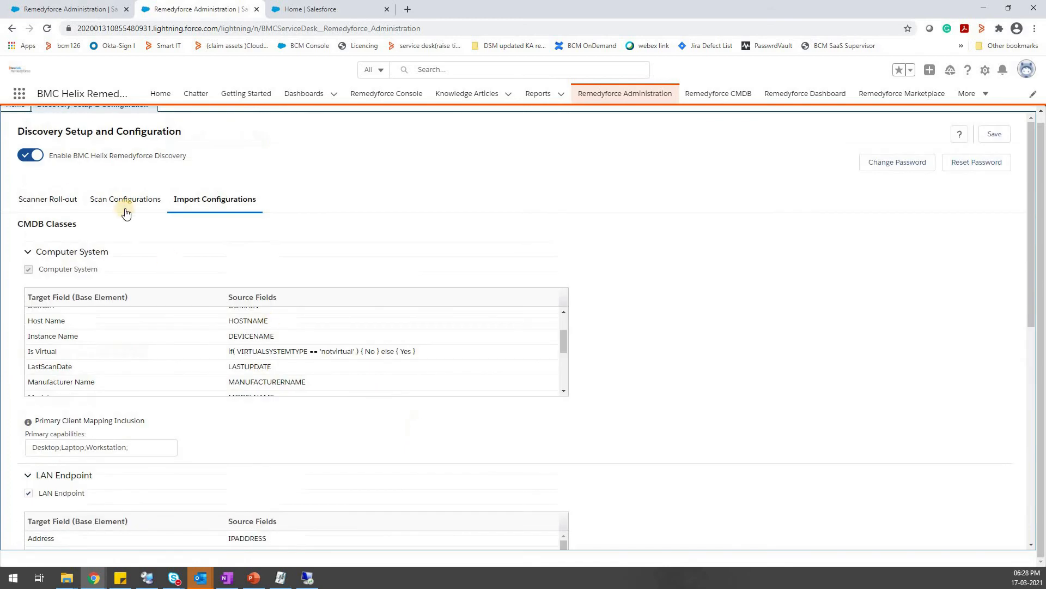
# Return to the scanner list under Scan Configurations and view the scan details for CLM-PUN-UL5PJP.
pyautogui.click(122, 206)
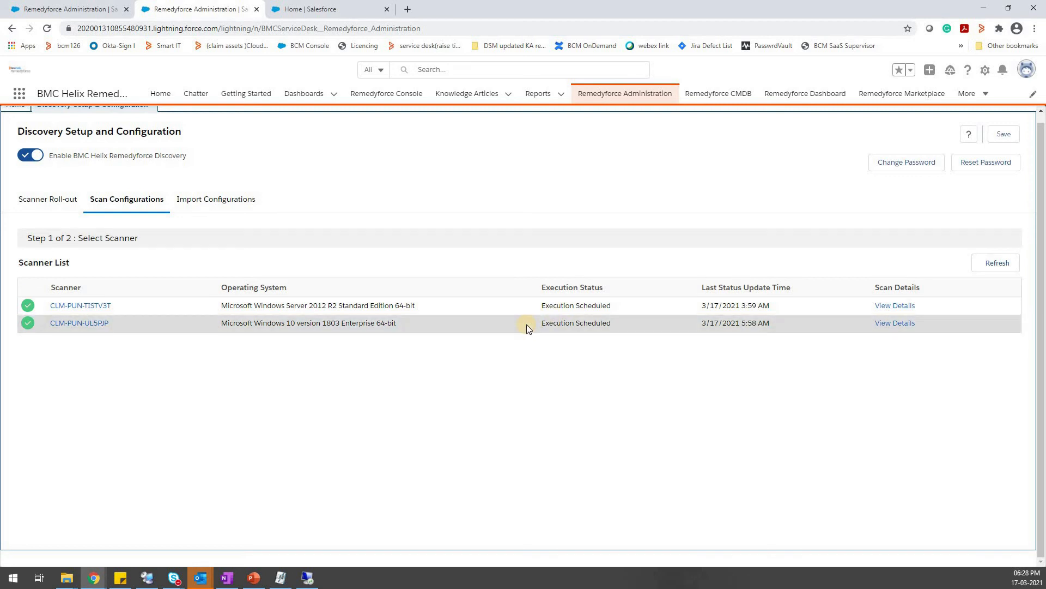
pyautogui.click(904, 325)
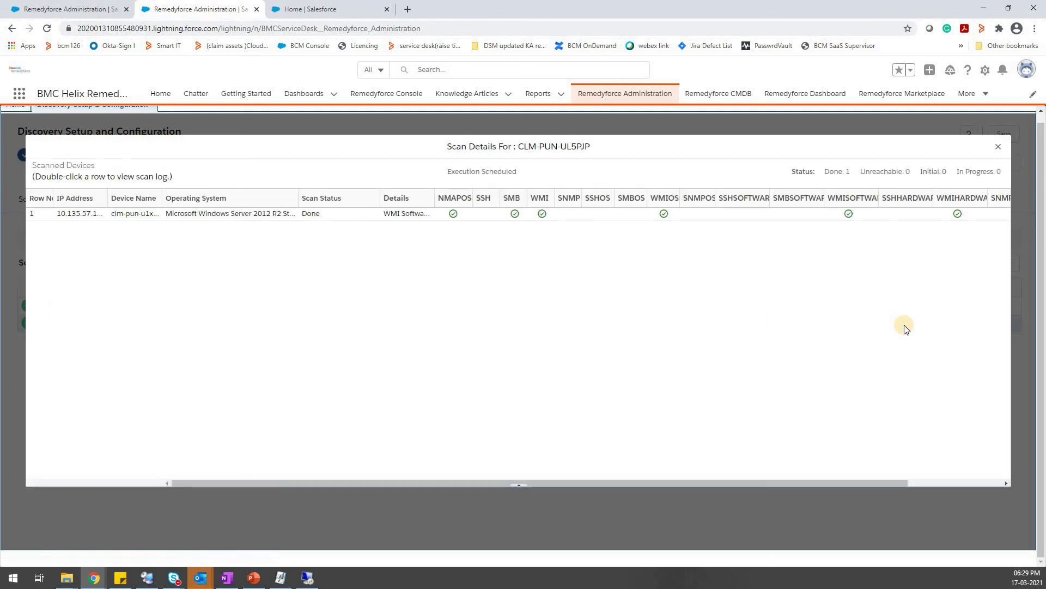
pyautogui.click(999, 149)
# Search the Remedyforce CMDB asset instances for clm-pun-u1x77j and open its record.
pyautogui.click(16, 113)
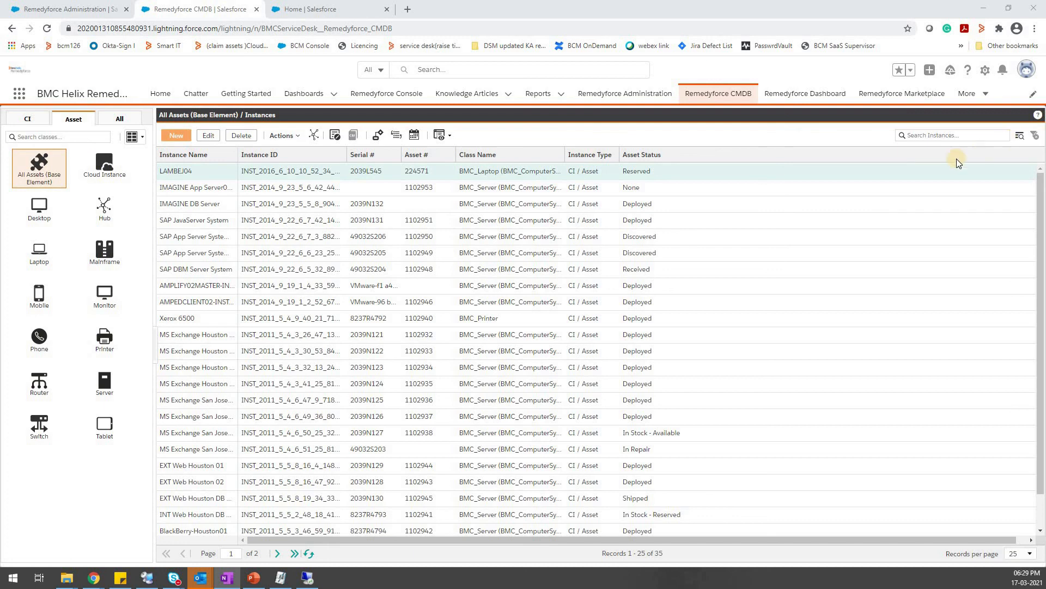
pyautogui.click(956, 135)
pyautogui.write('clm-pun-u1x77')
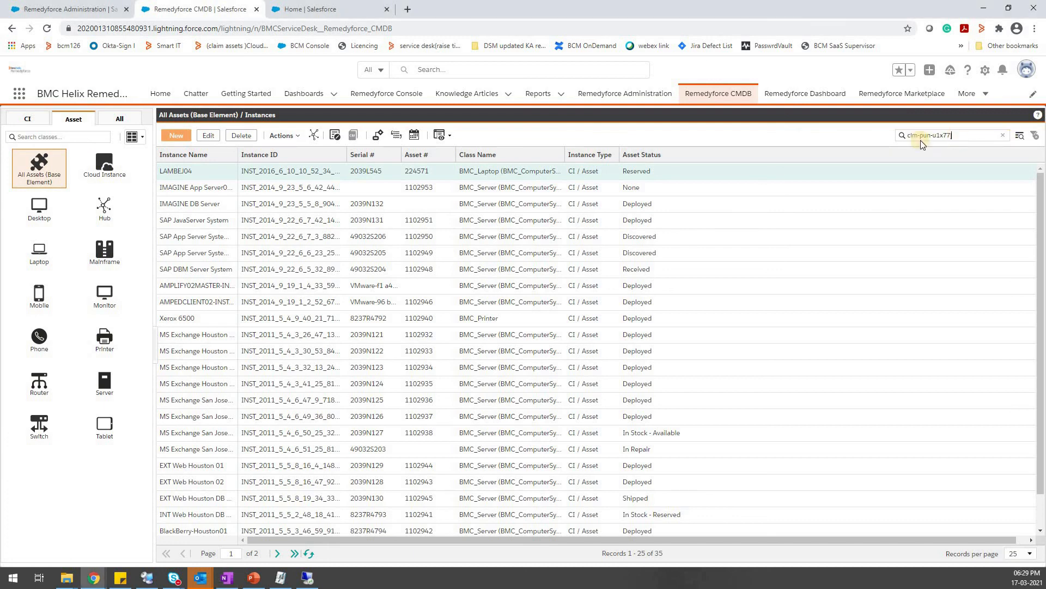
pyautogui.write('j')
pyautogui.press('Return')
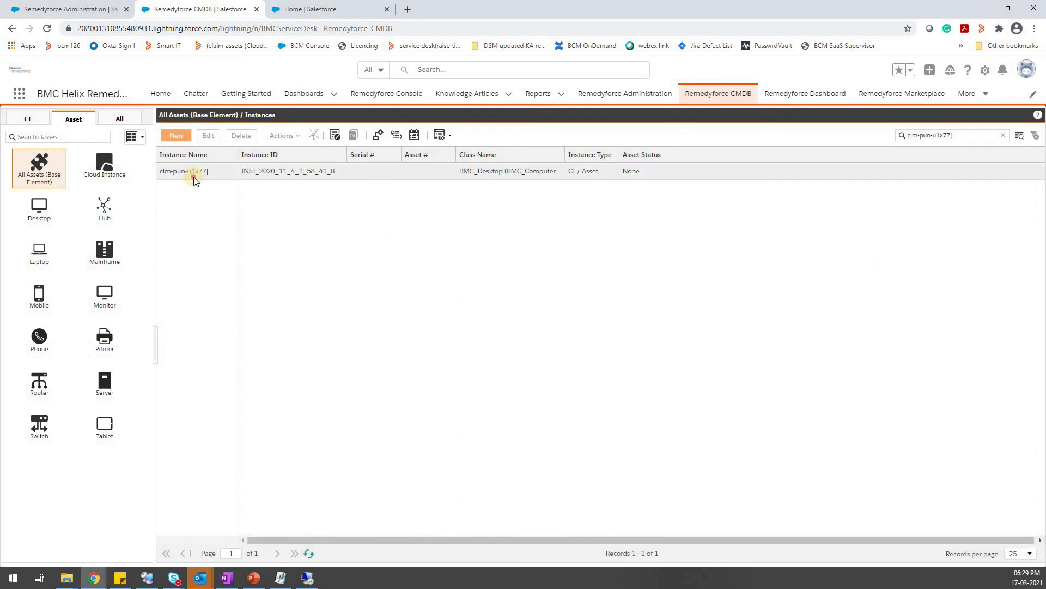
pyautogui.doubleClick(194, 177)
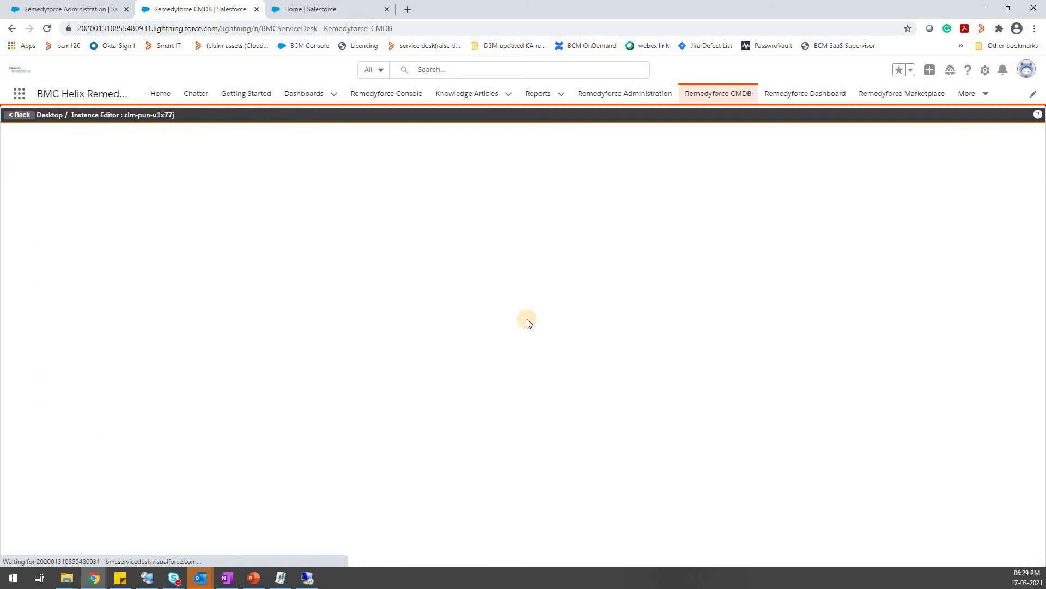